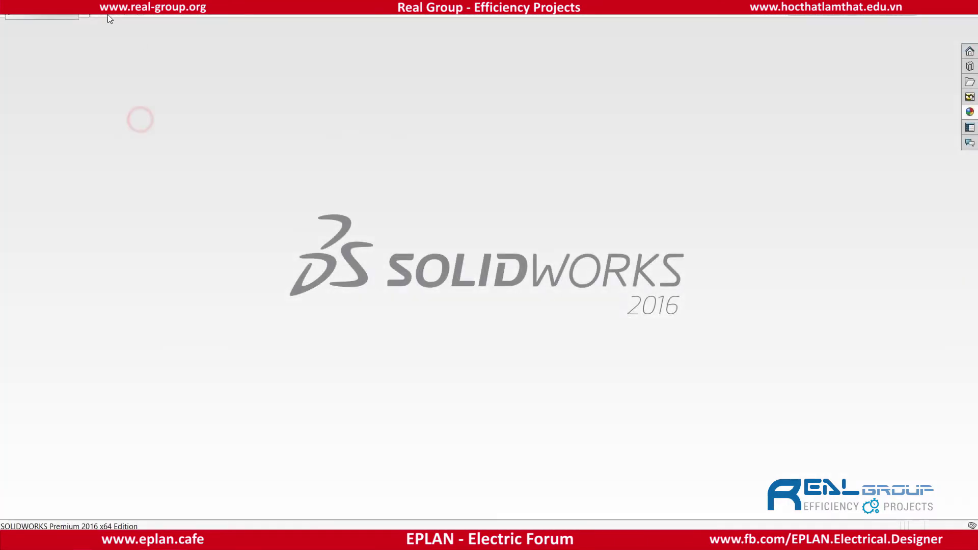
# Create a new blank part document, Part1.
pyautogui.click(107, 16)
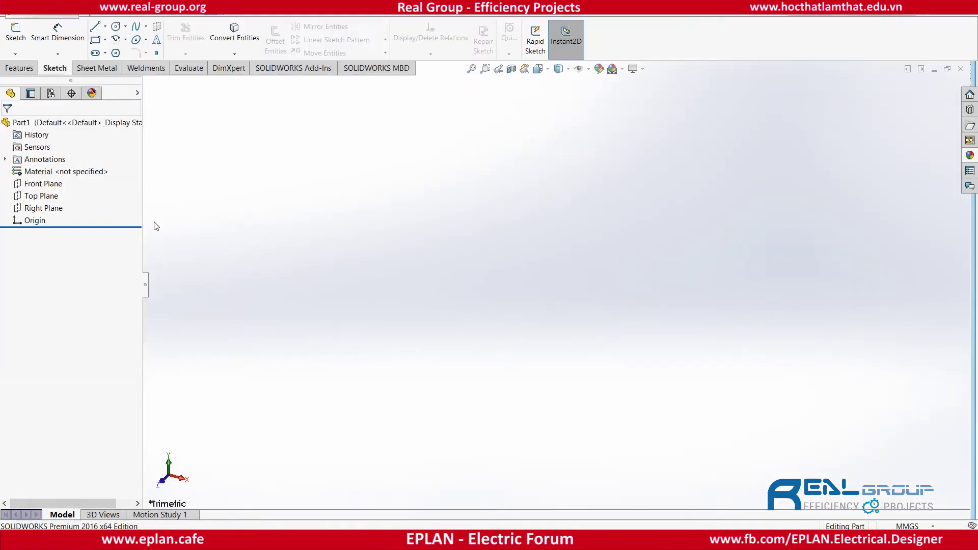
# Turn the view to look straight at the Front Plane.
pyautogui.click(53, 184)
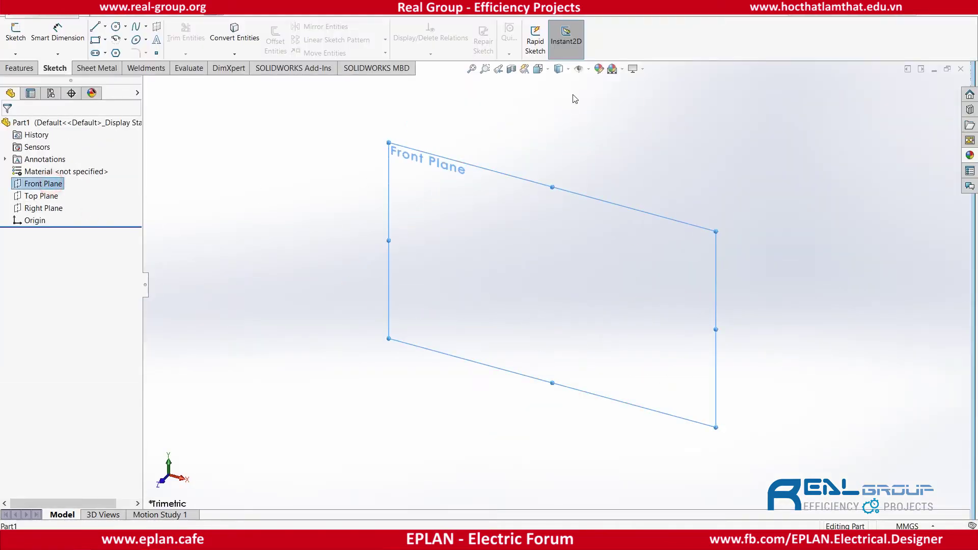
pyautogui.click(538, 68)
pyautogui.click(506, 338)
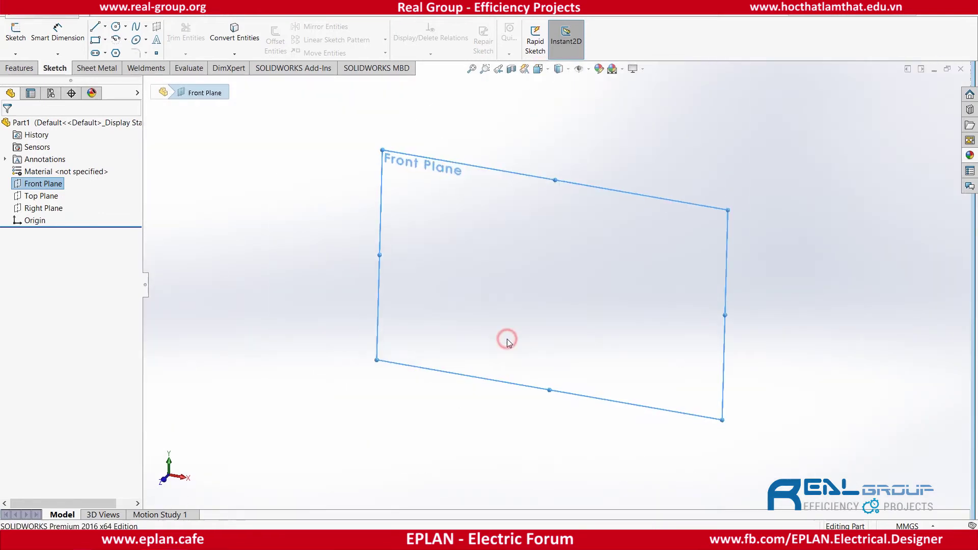
pyautogui.click(312, 149)
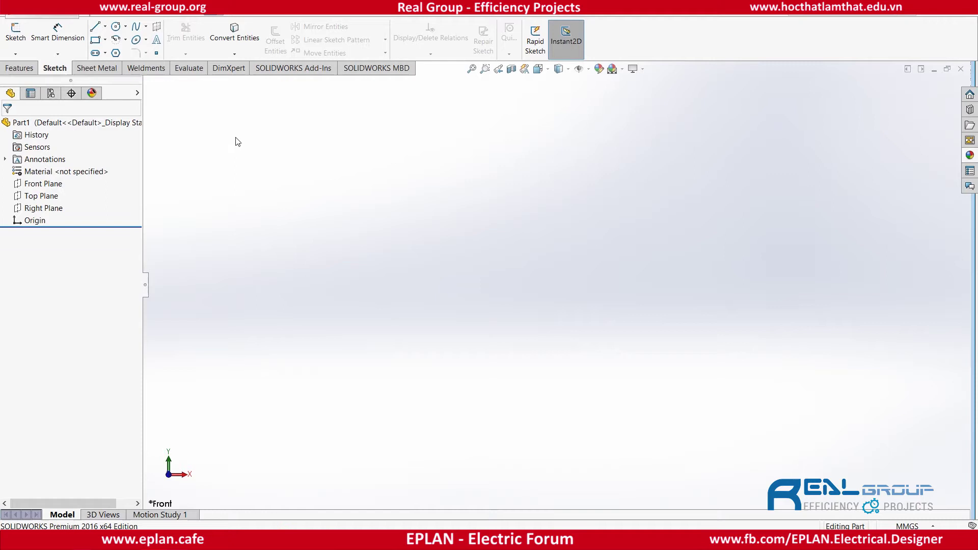
# Start a sketch on the Front Plane with the Corner Rectangle tool active.
pyautogui.click(19, 68)
pyautogui.click(65, 70)
pyautogui.click(95, 39)
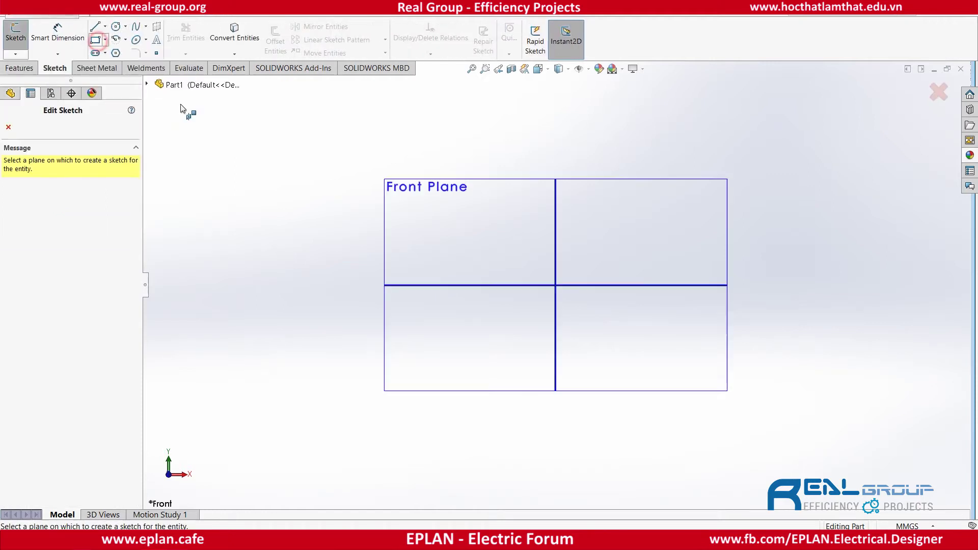
pyautogui.click(582, 261)
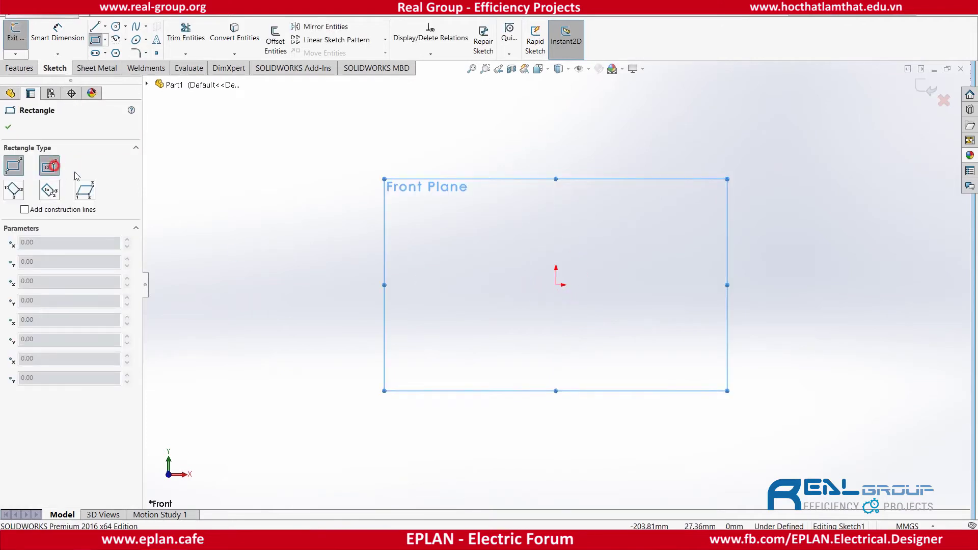
# Draw a center rectangle around the origin.
pyautogui.click(53, 165)
pyautogui.moveTo(556, 285); pyautogui.dragTo(625, 225)
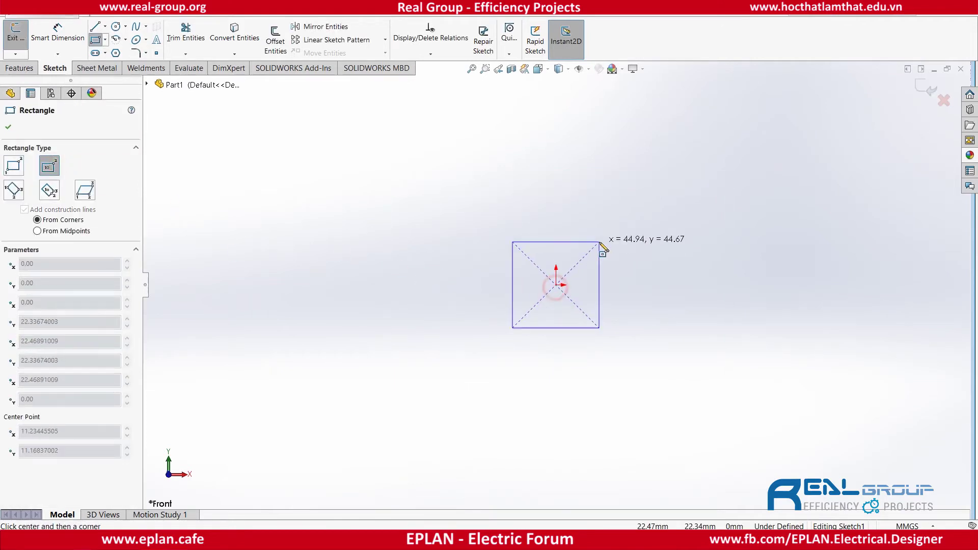
pyautogui.click(624, 226)
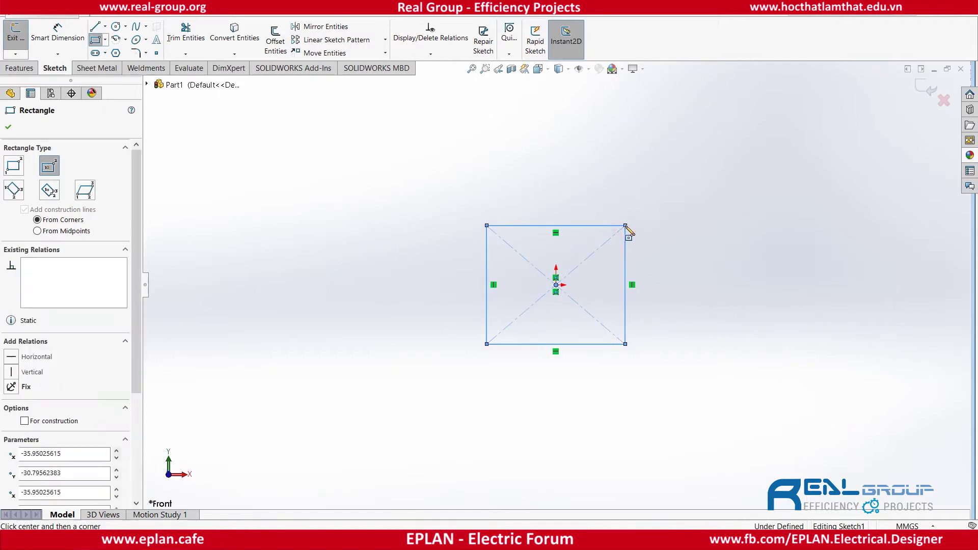
pyautogui.press('Escape')
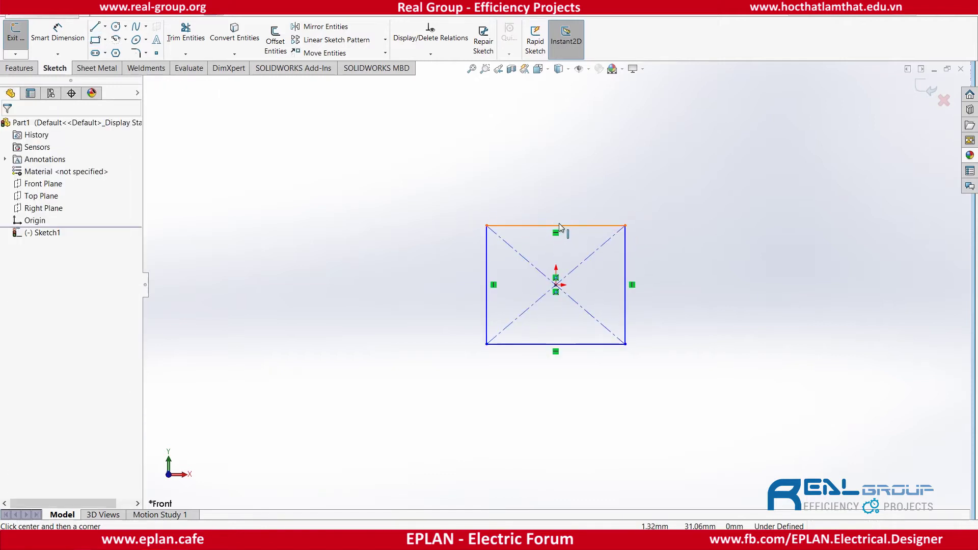
# Size the rectangle to a 70 top edge and 55 left edge, then exit the sketch.
pyautogui.click(560, 226)
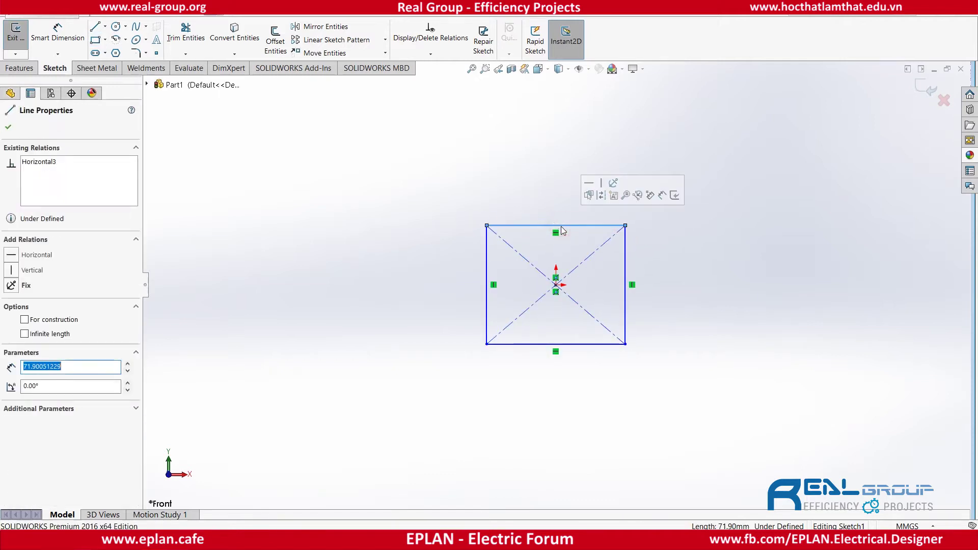
pyautogui.click(492, 275)
pyautogui.write('55')
pyautogui.press('Return')
pyautogui.click(459, 203)
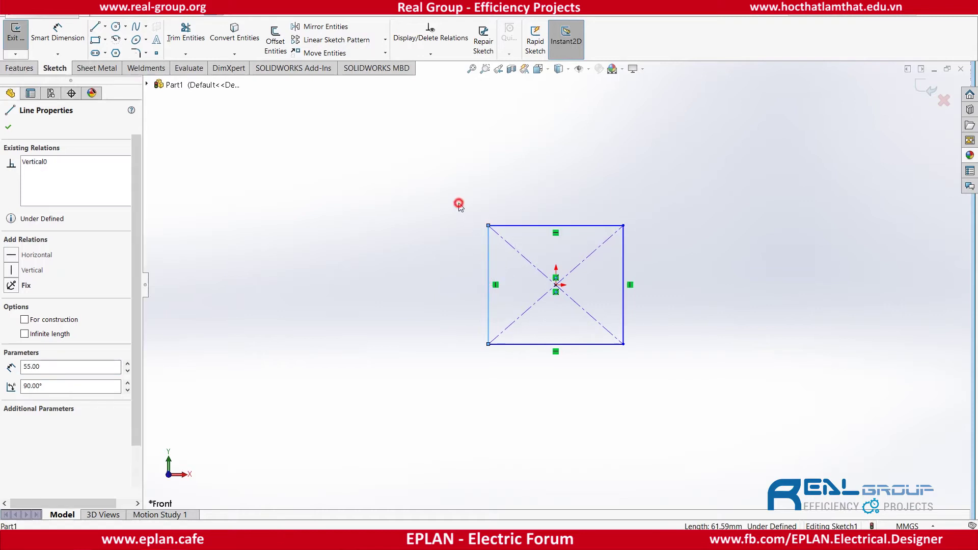
pyautogui.click(919, 88)
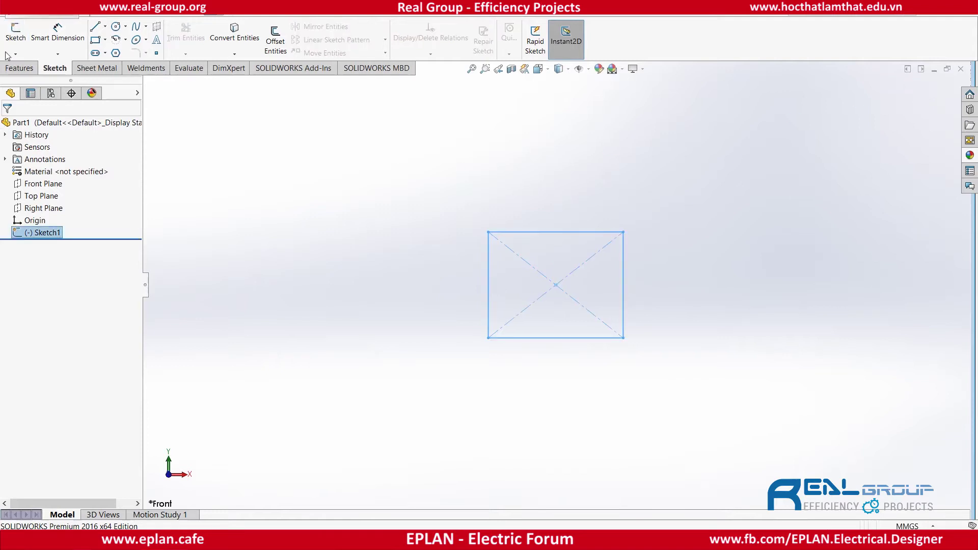
# Extrude the rectangle sketch 50 mm into the solid block Boss-Extrude1.
pyautogui.click(17, 69)
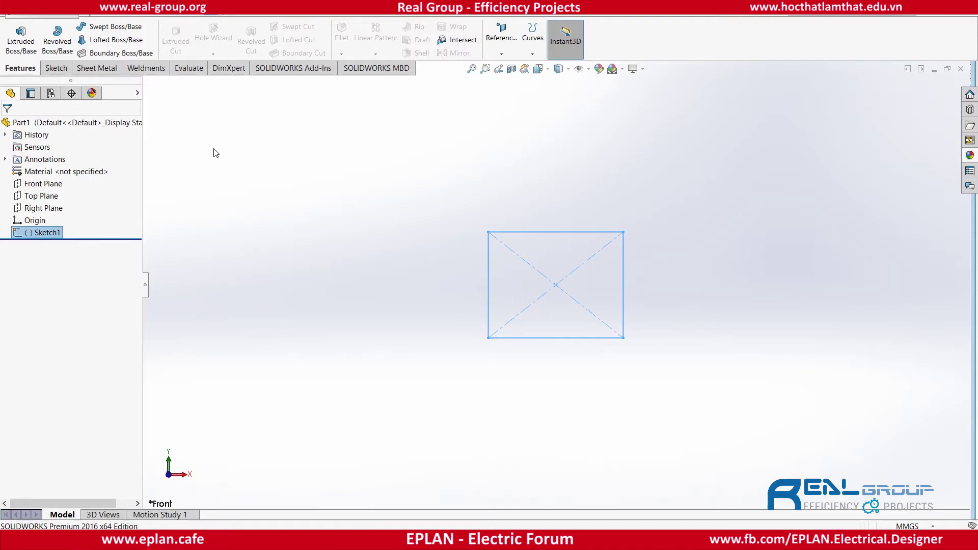
pyautogui.click(21, 40)
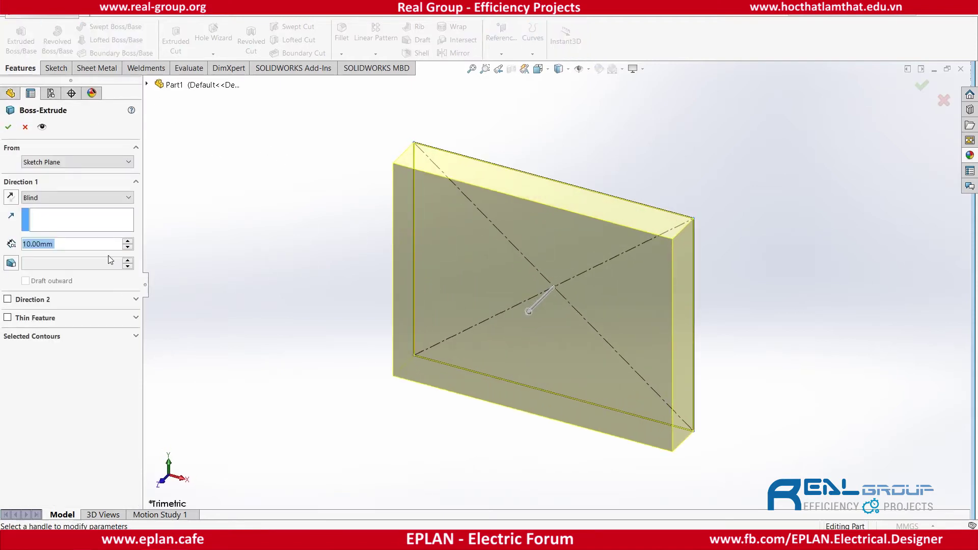
pyautogui.write('50')
pyautogui.press('Return')
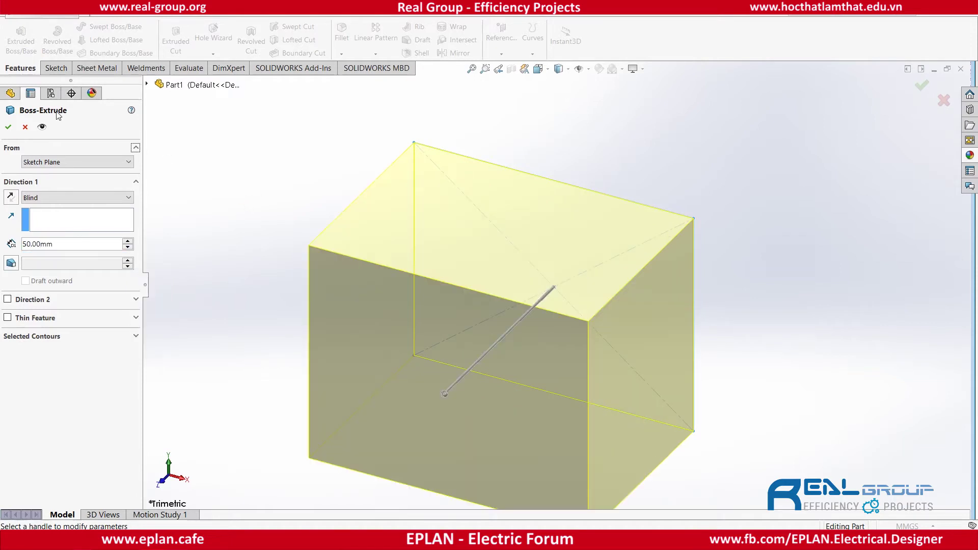
pyautogui.click(6, 128)
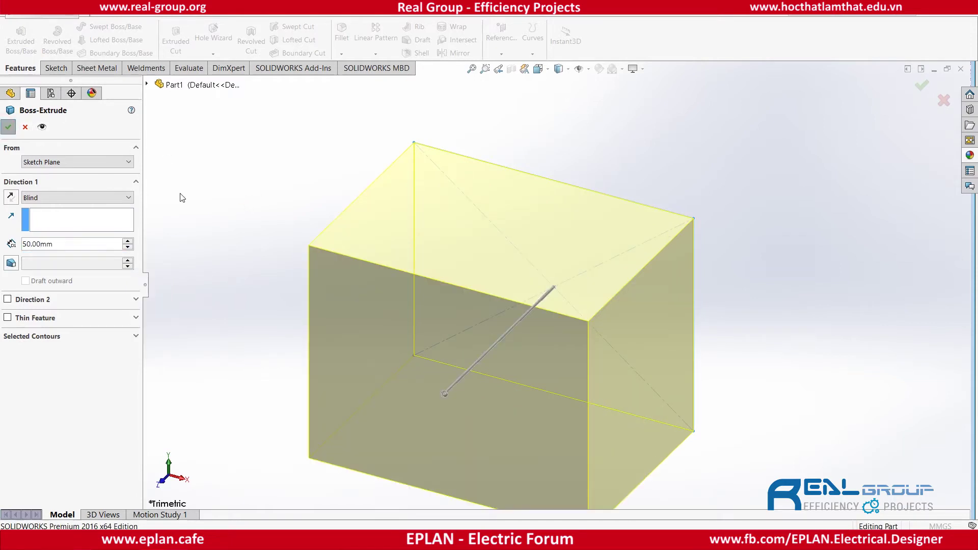
pyautogui.click(292, 199)
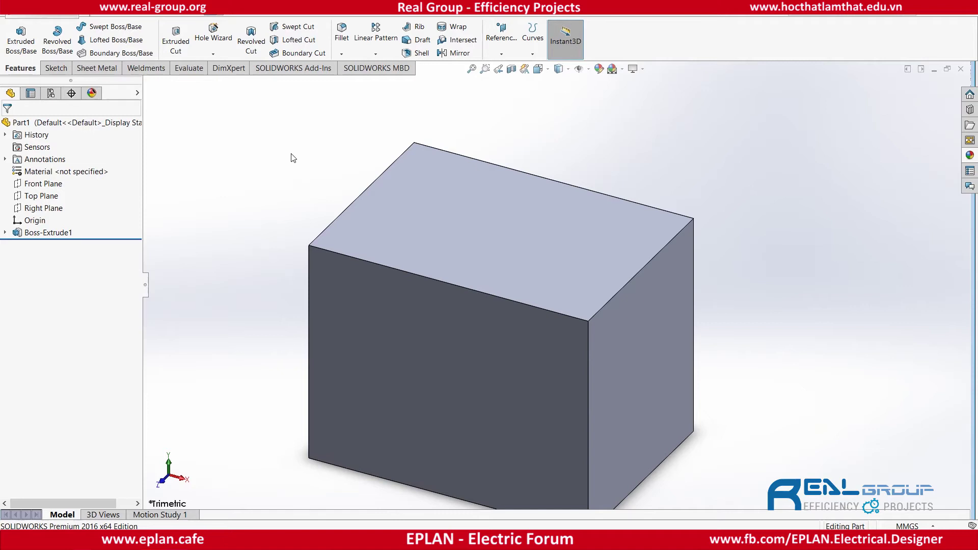
# Start a 2 mm fillet on the top-left edge with the full preview shown.
pyautogui.click(343, 35)
pyautogui.write('2.00mm')
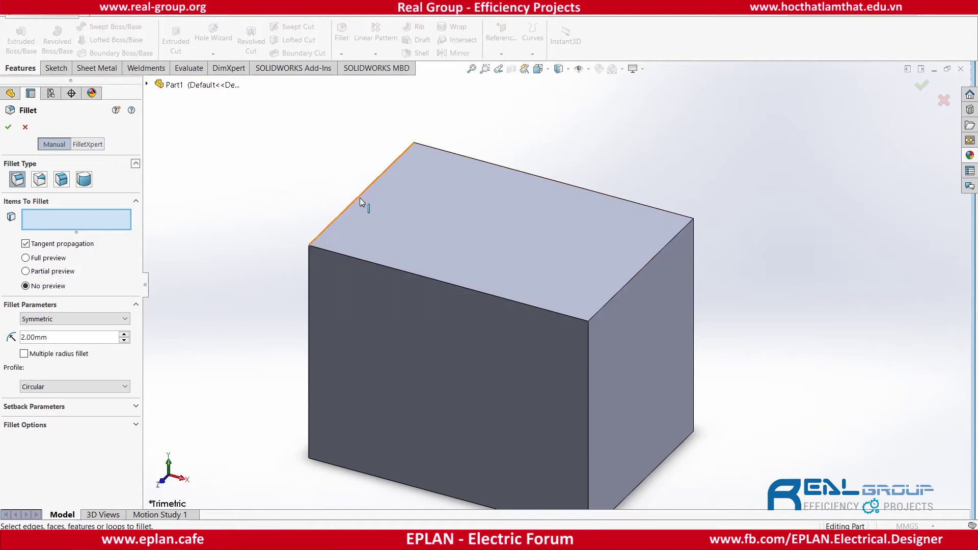
pyautogui.click(360, 196)
pyautogui.scroll(-3, 301, 235)
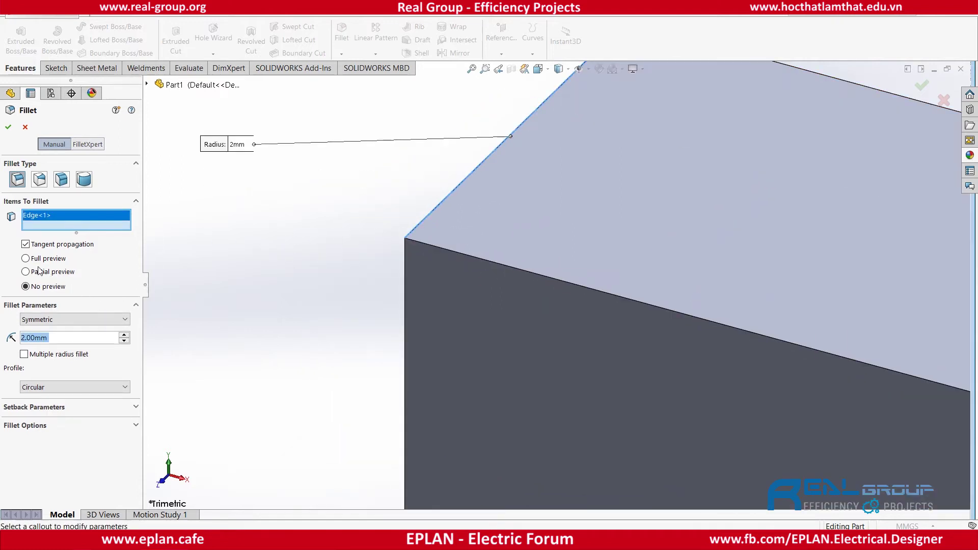
pyautogui.click(25, 258)
pyautogui.scroll(2, 565, 228)
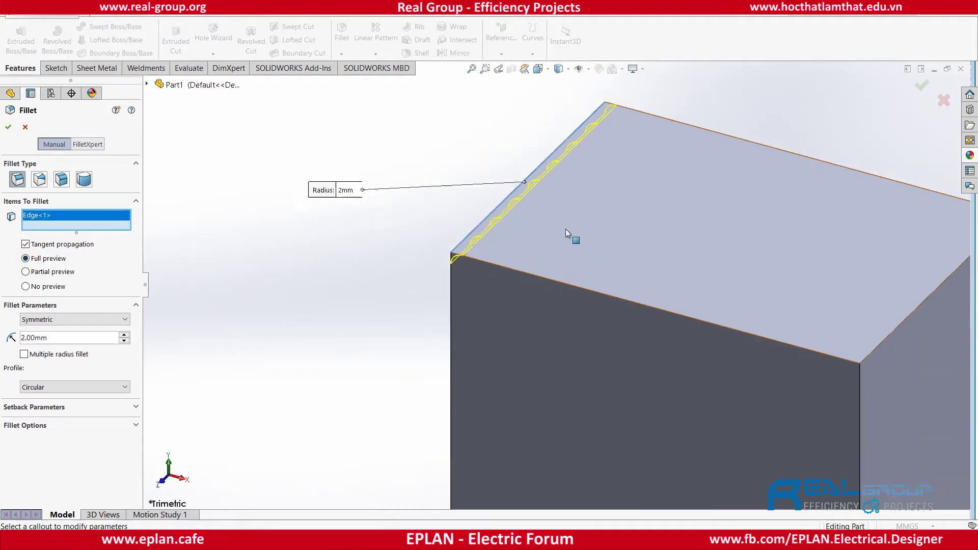
pyautogui.scroll(1, 575, 254)
# Add the front, right and back top edges and apply the 2 mm fillet.
pyautogui.click(587, 287)
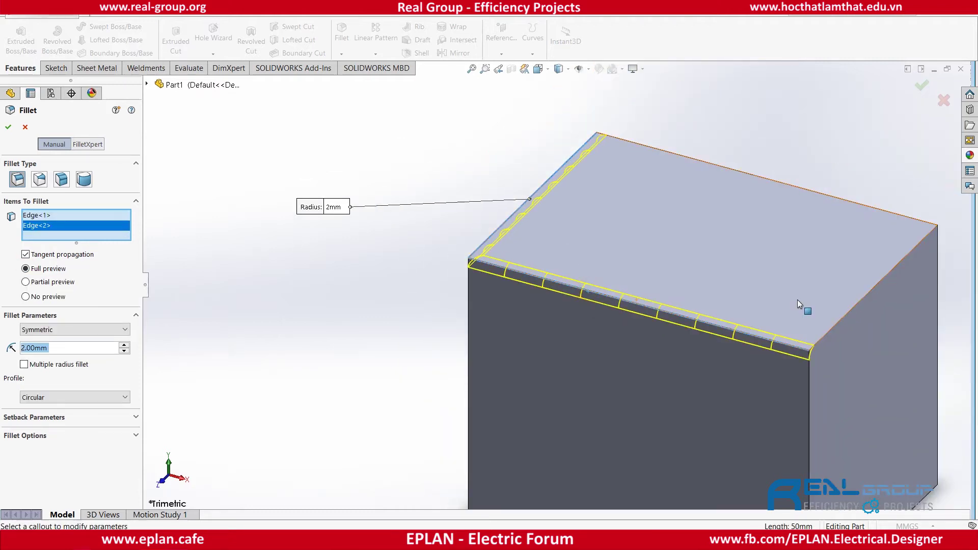
pyautogui.click(870, 290)
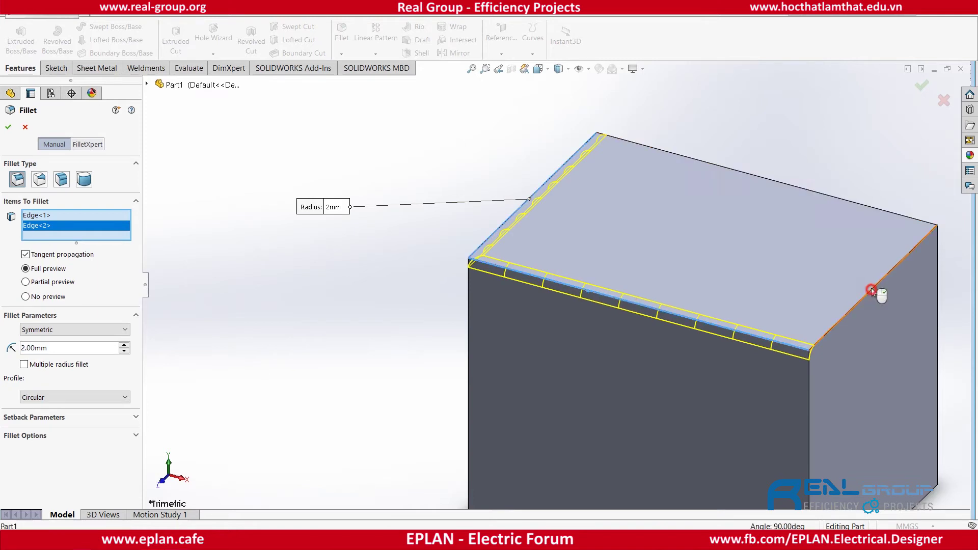
pyautogui.click(885, 213)
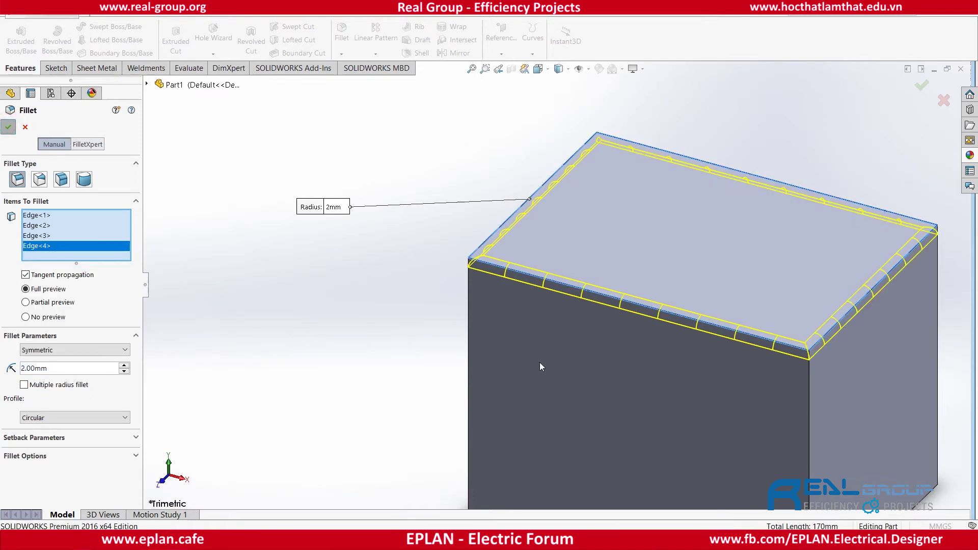
pyautogui.press('Return')
pyautogui.moveTo(539, 367)
pyautogui.mouseDown(button='middle')
pyautogui.moveTo(844, 295)
pyautogui.moveTo(820, 283)
pyautogui.moveTo(375, 242)
pyautogui.mouseUp(button='middle')
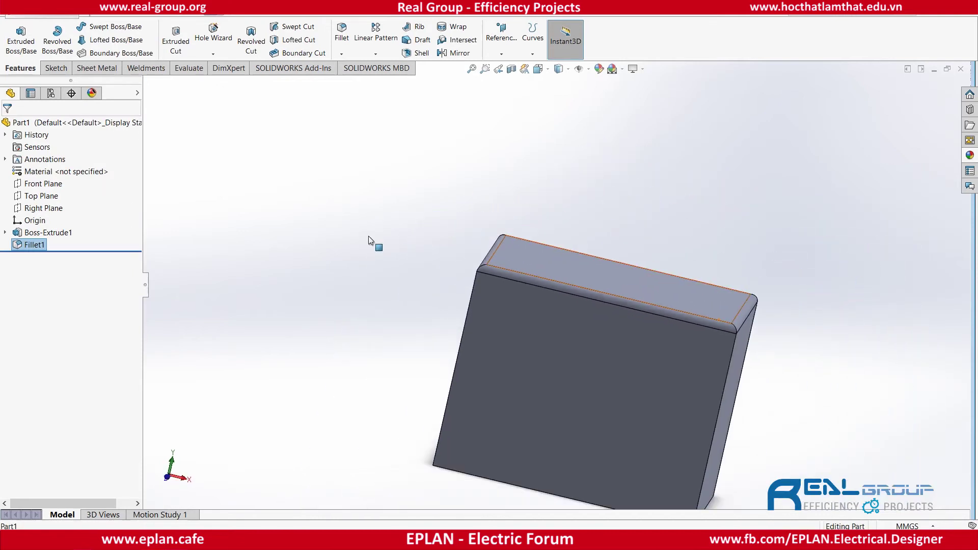
# Chamfer only the left vertical edge of the block at 5 mm × 45°.
pyautogui.click(341, 51)
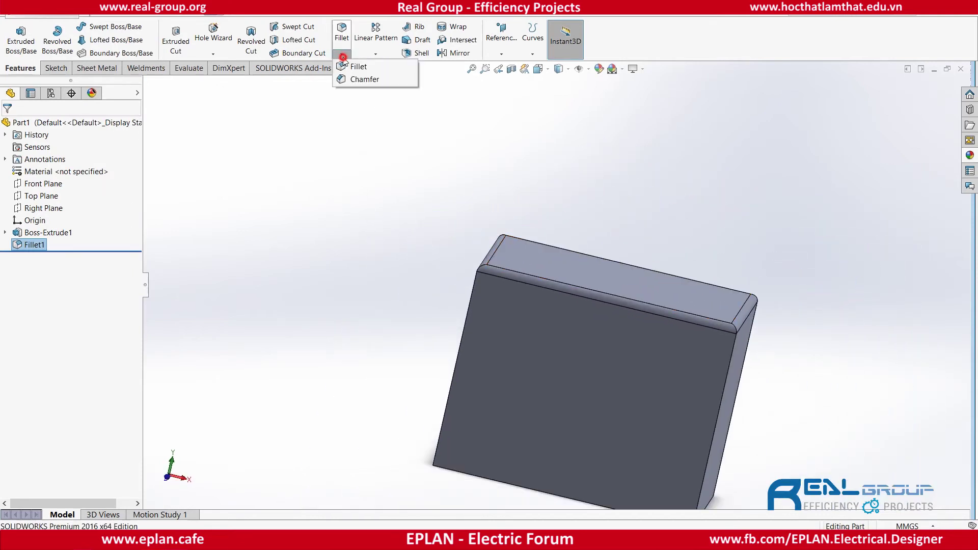
pyautogui.click(362, 78)
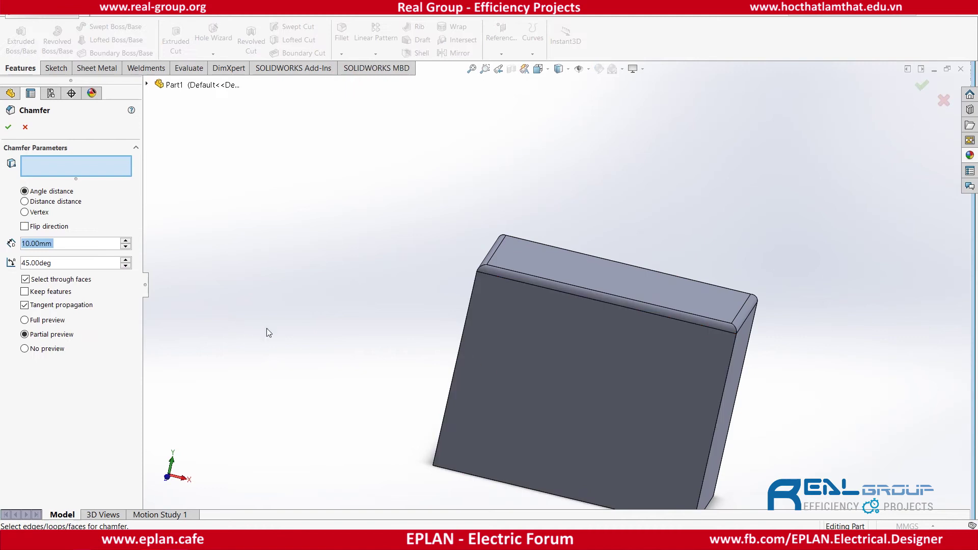
pyautogui.write('5')
pyautogui.click(123, 364)
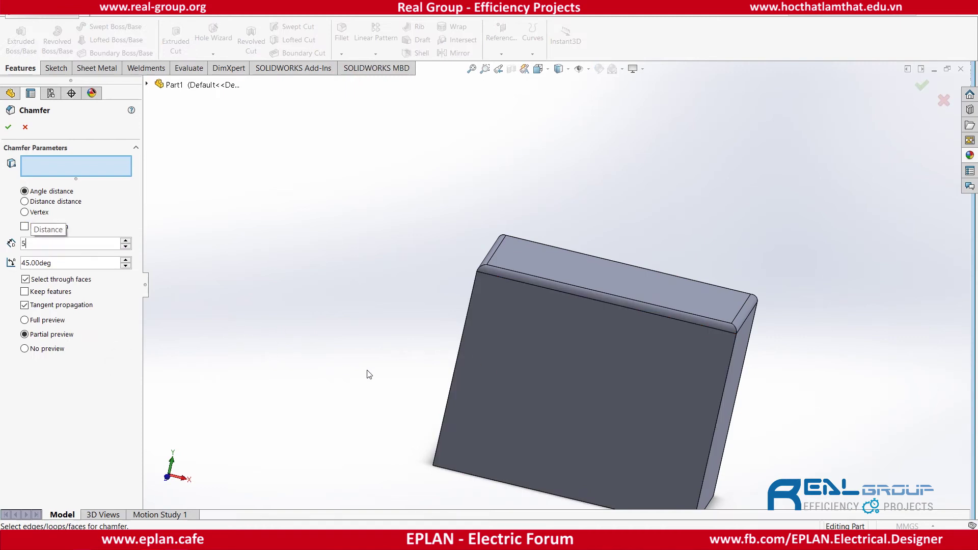
pyautogui.click(452, 376)
pyautogui.moveTo(513, 389)
pyautogui.mouseDown(button='middle')
pyautogui.moveTo(544, 464)
pyautogui.moveTo(657, 437)
pyautogui.moveTo(728, 297)
pyautogui.moveTo(682, 301)
pyautogui.mouseUp(button='middle')
pyautogui.click(665, 414)
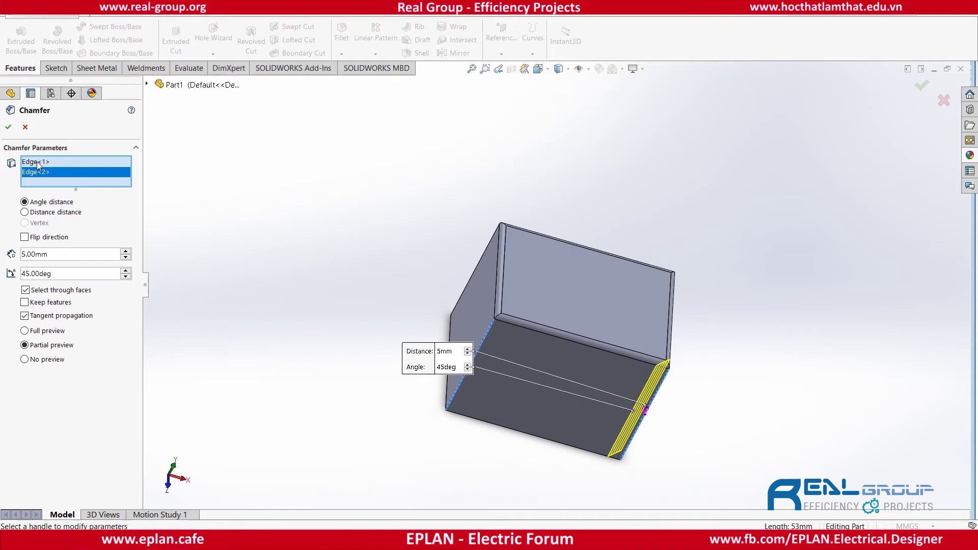
pyautogui.press('Delete')
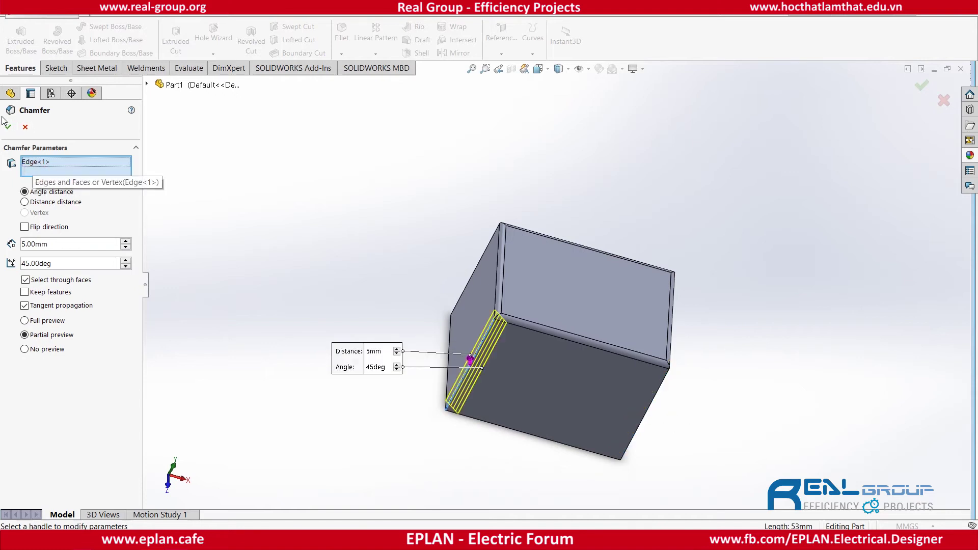
pyautogui.click(9, 129)
pyautogui.moveTo(488, 341)
pyautogui.mouseDown(button='middle')
pyautogui.moveTo(503, 356)
pyautogui.moveTo(526, 152)
pyautogui.moveTo(520, 387)
pyautogui.moveTo(583, 322)
pyautogui.moveTo(625, 302)
pyautogui.moveTo(560, 316)
pyautogui.moveTo(447, 310)
pyautogui.moveTo(524, 349)
pyautogui.moveTo(613, 336)
pyautogui.mouseUp(button='middle')
# Orient the view Normal To the Front Plane and zoom out to show the whole block.
pyautogui.click(646, 311)
pyautogui.scroll(3, 572, 299)
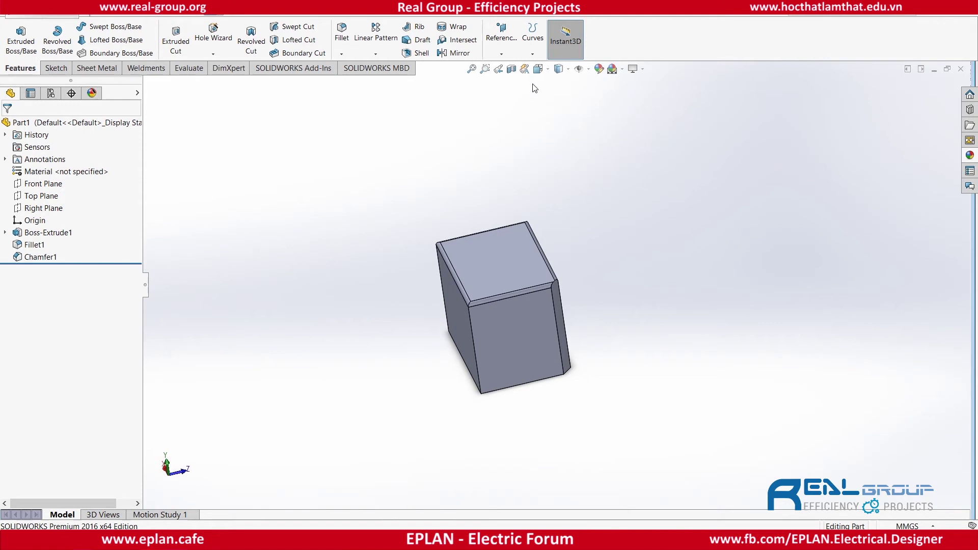
pyautogui.click(538, 68)
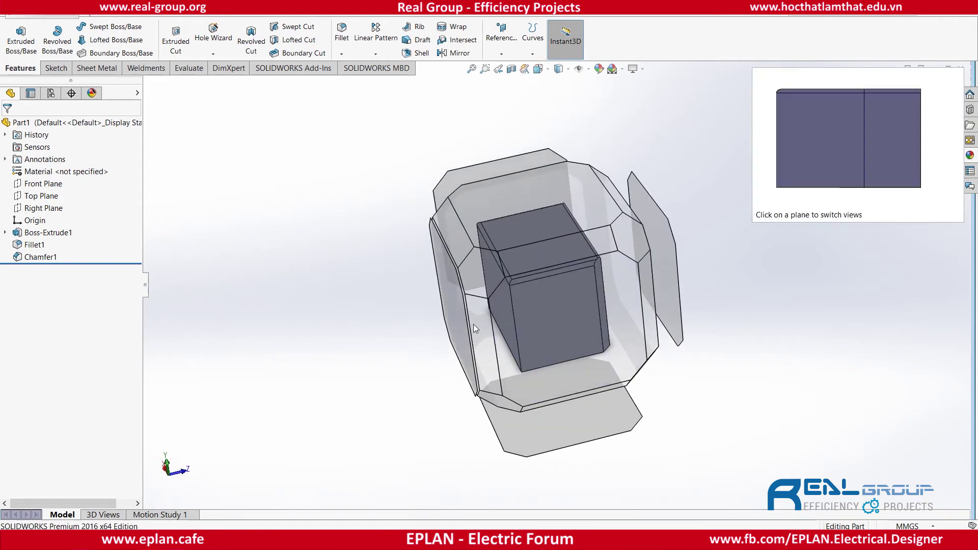
pyautogui.click(42, 184)
pyautogui.click(538, 71)
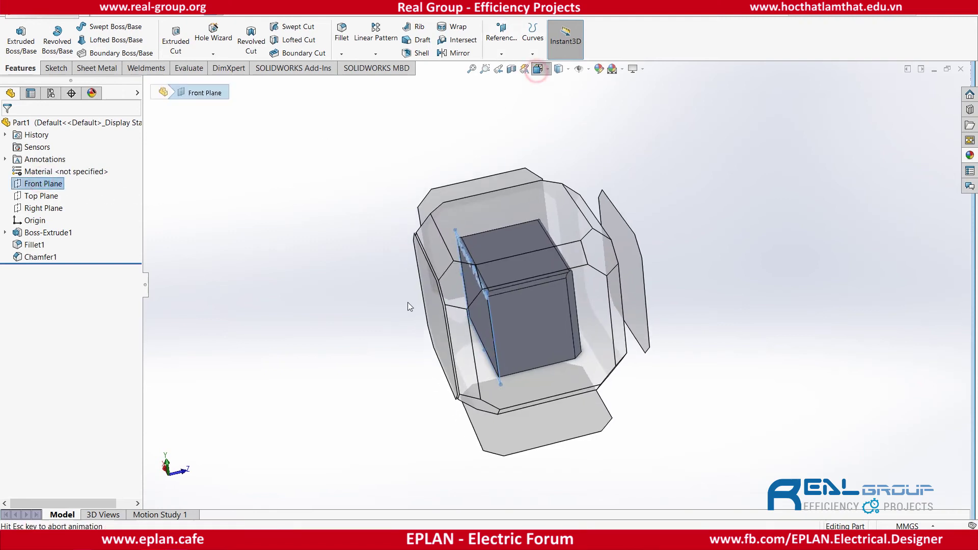
pyautogui.click(538, 140)
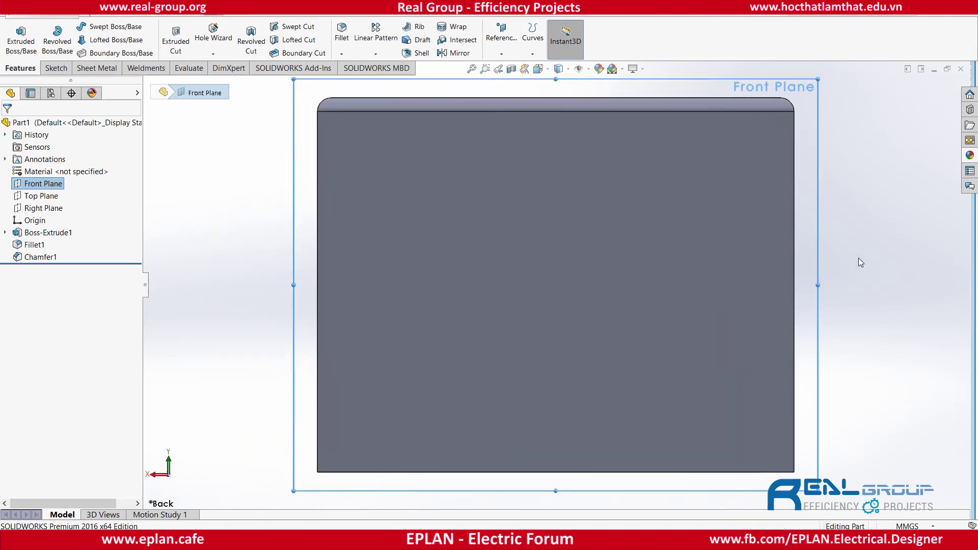
pyautogui.click(857, 258)
pyautogui.scroll(-4, 453, 341)
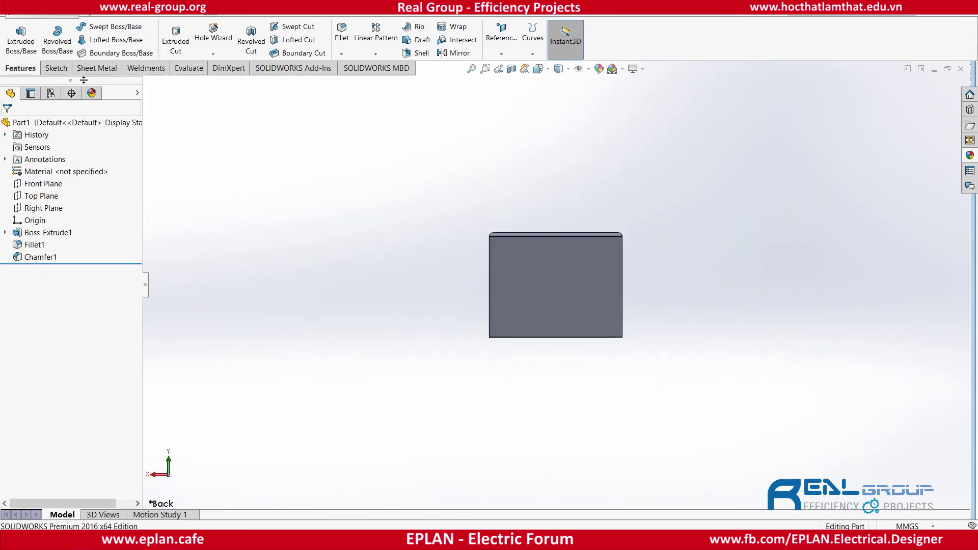
# Show the Front Plane and start a Line sketch on it.
pyautogui.click(64, 73)
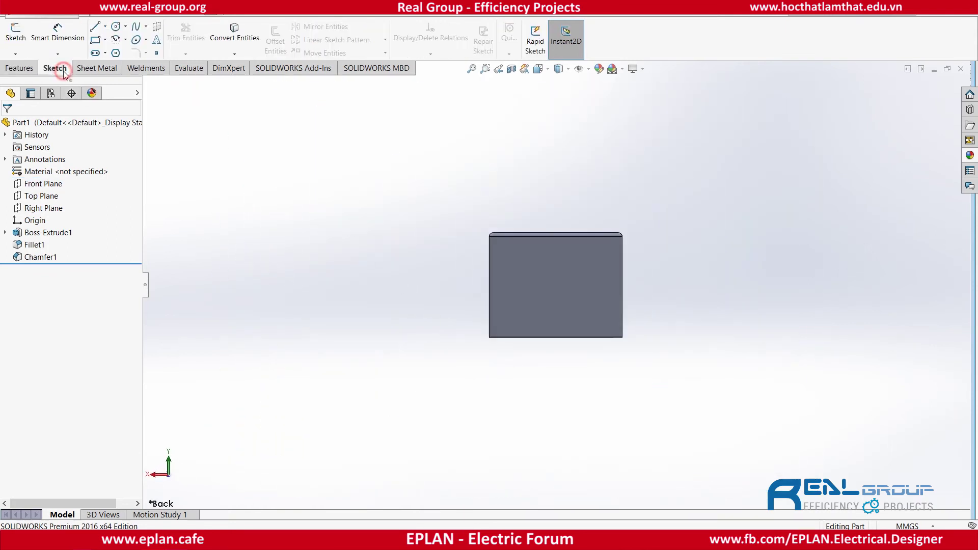
pyautogui.click(95, 27)
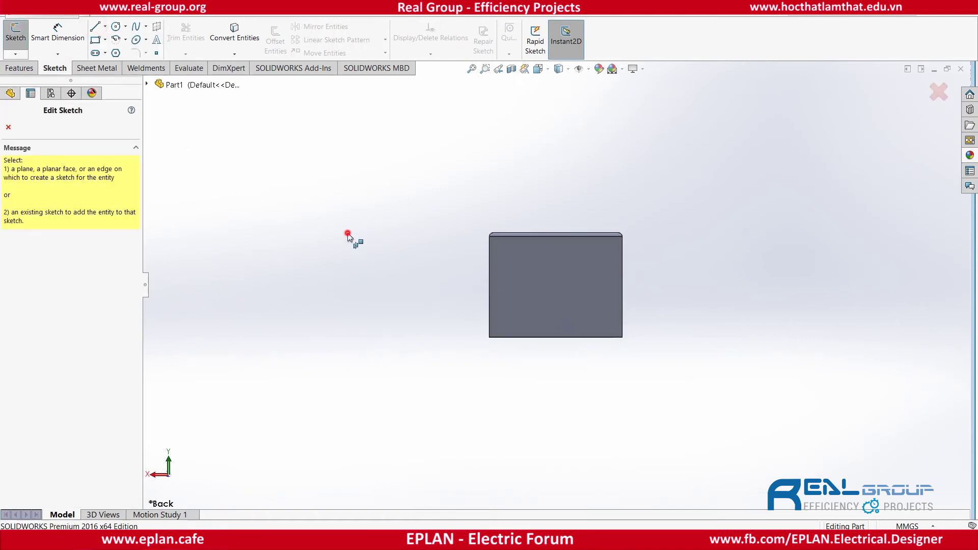
pyautogui.press('Escape')
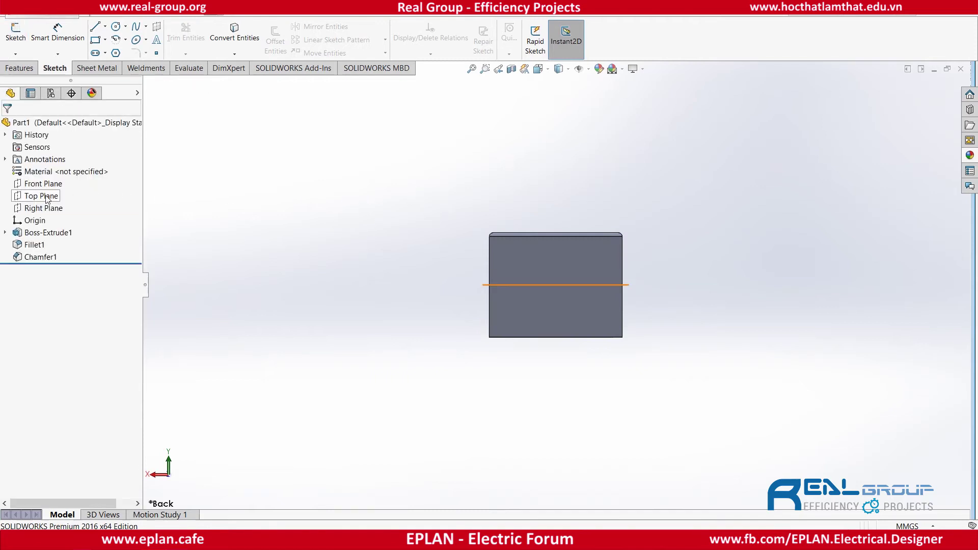
pyautogui.click(42, 184)
pyautogui.rightClick(44, 185)
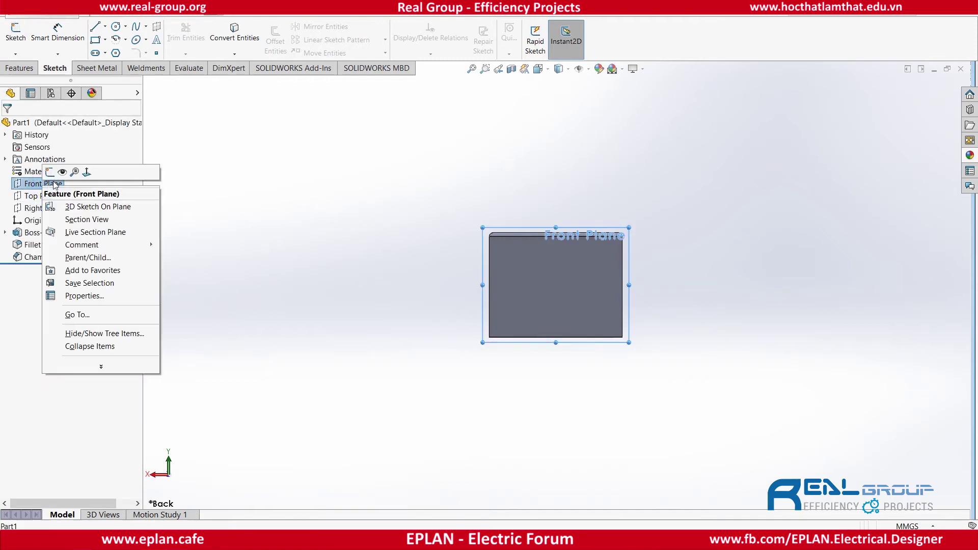
pyautogui.click(66, 173)
pyautogui.click(97, 27)
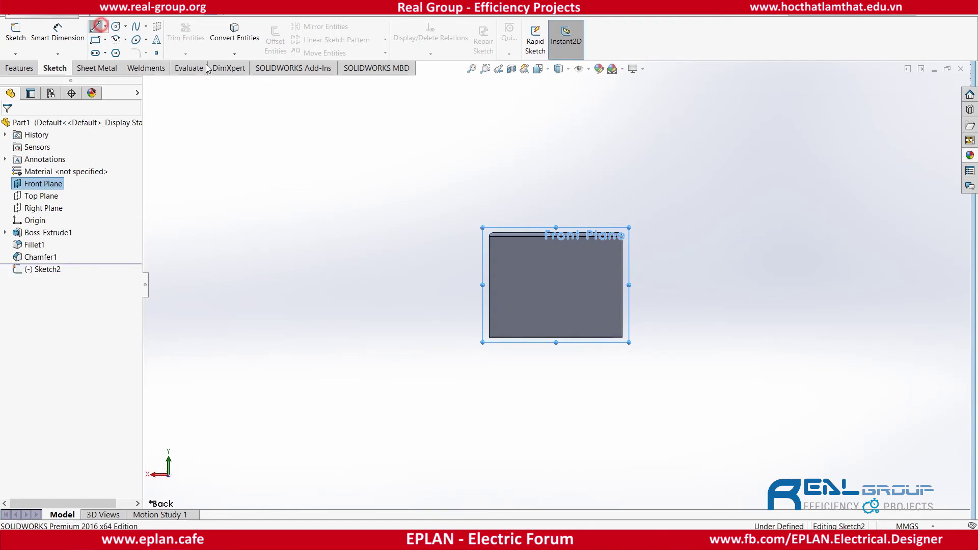
# Draw the closed pin outline with vertical, 135° step and slanted tip lines, then exit.
pyautogui.click(502, 228)
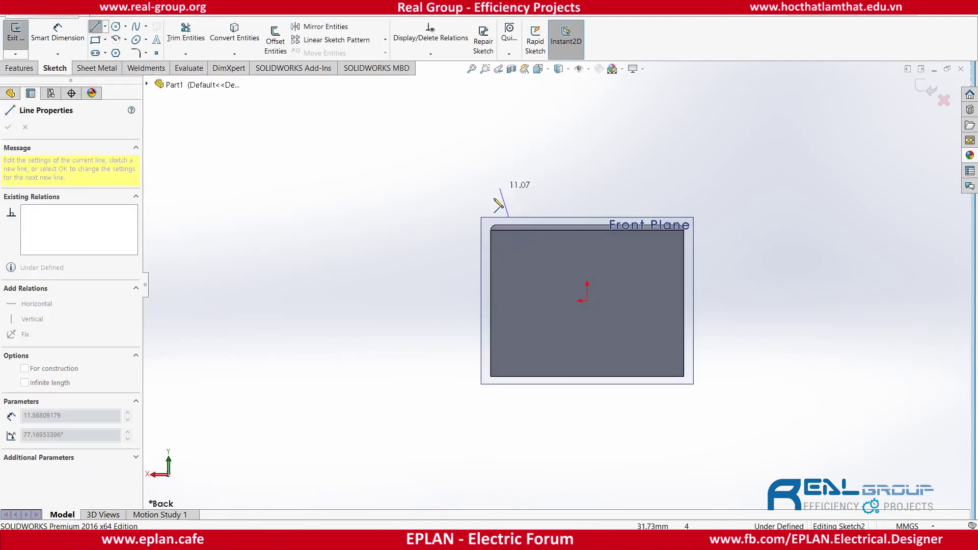
pyautogui.click(509, 183)
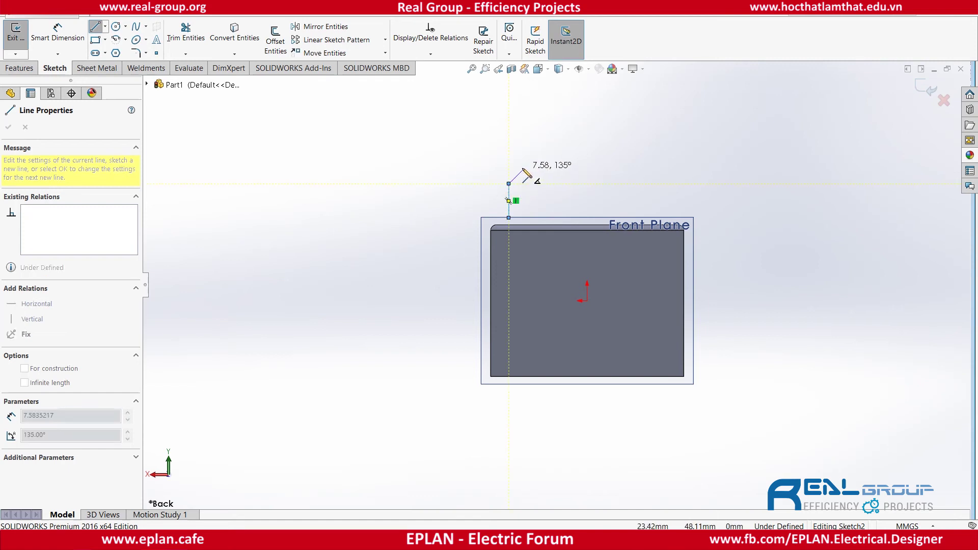
pyautogui.click(523, 169)
pyautogui.click(523, 130)
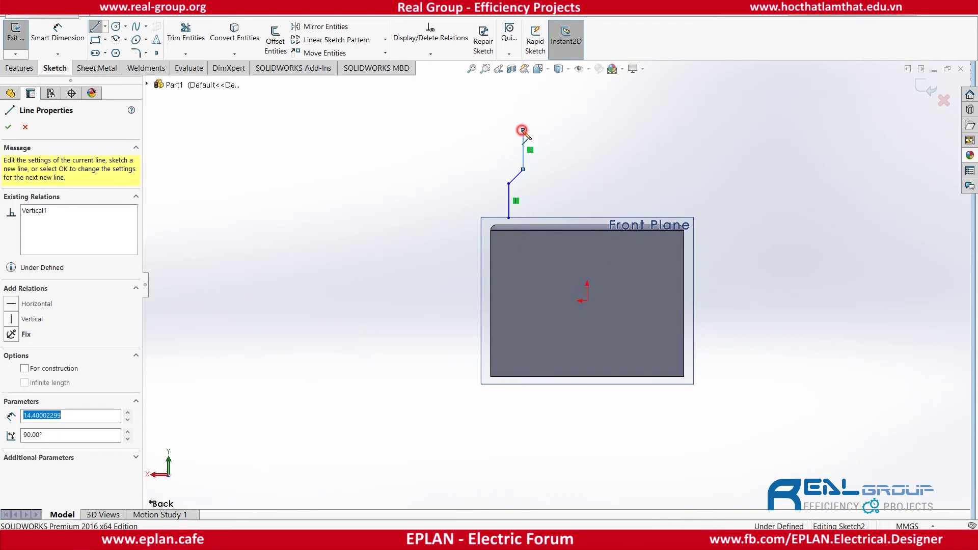
pyautogui.click(534, 114)
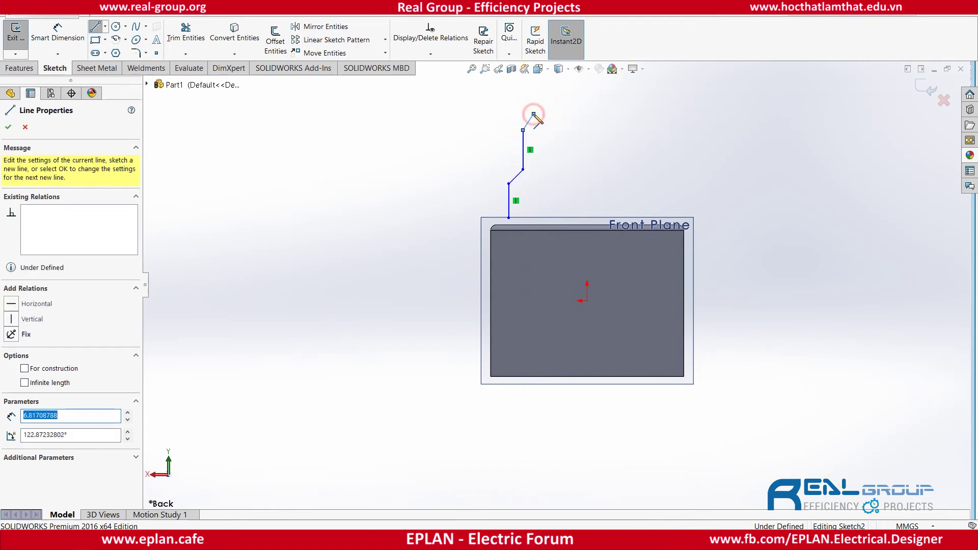
pyautogui.click(533, 217)
pyautogui.click(509, 218)
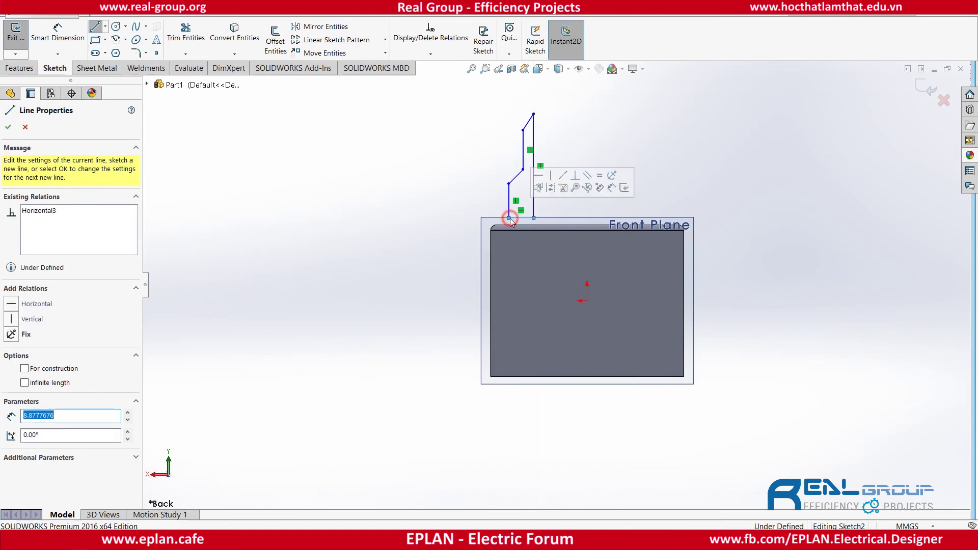
pyautogui.press('Escape')
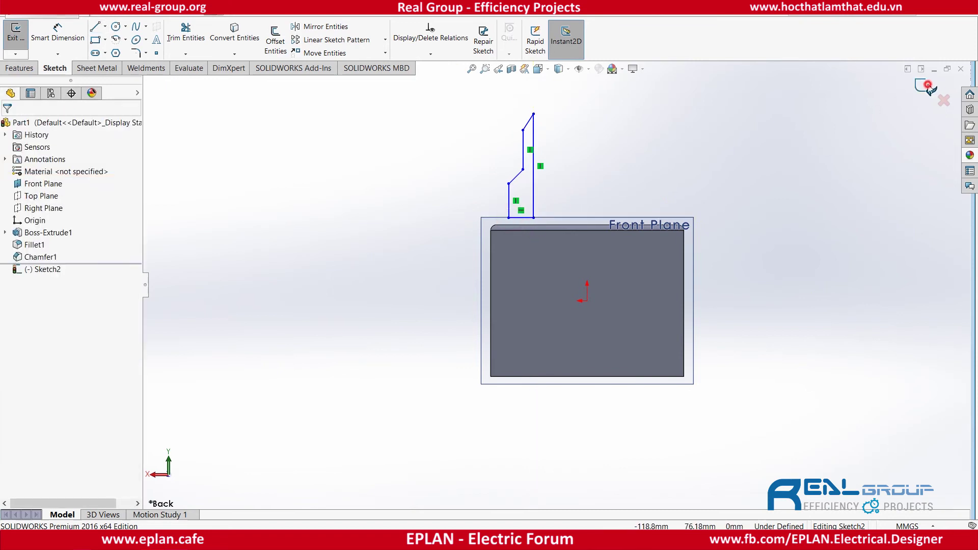
pyautogui.click(928, 85)
pyautogui.click(758, 157)
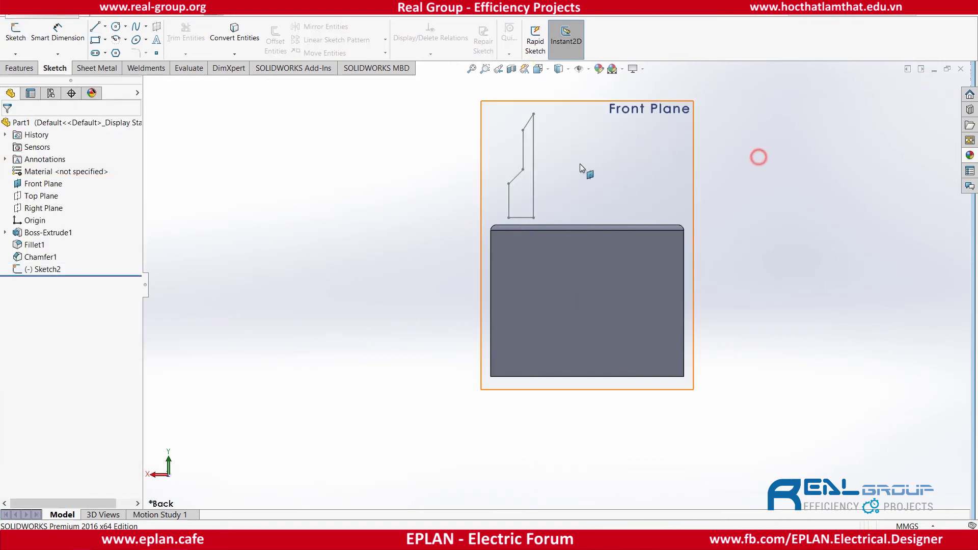
# View Sketch2's pin outline and the block top face-on, Normal To the Front Plane.
pyautogui.click(590, 133)
pyautogui.click(561, 106)
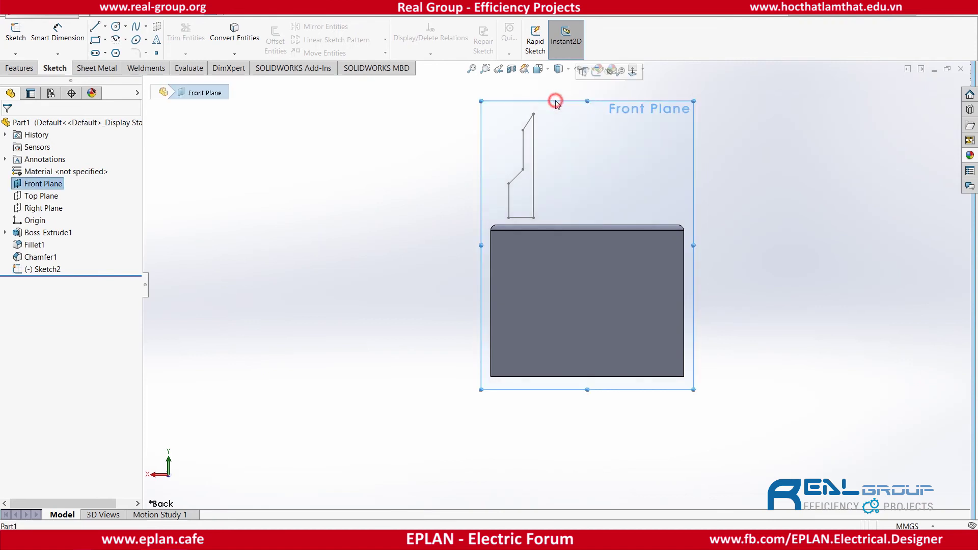
pyautogui.click(631, 70)
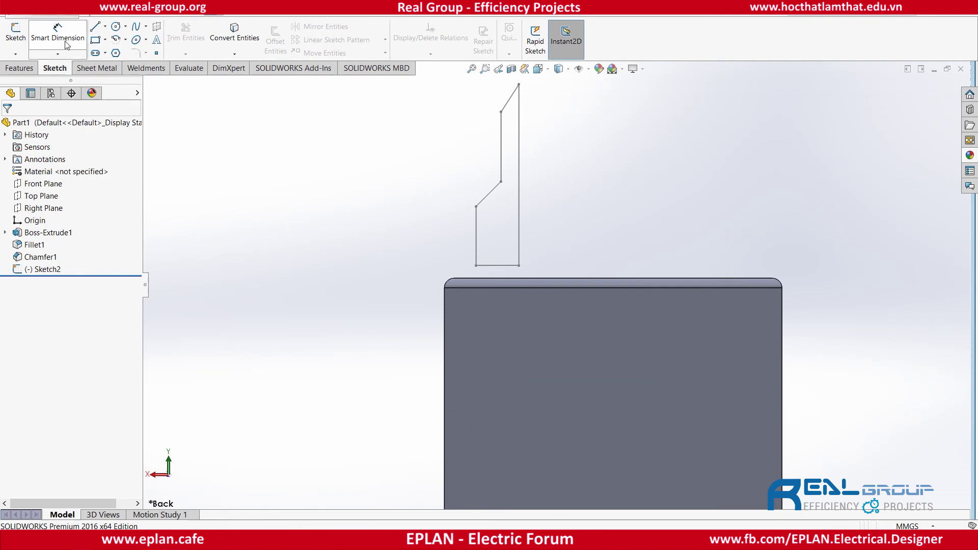
pyautogui.click(29, 71)
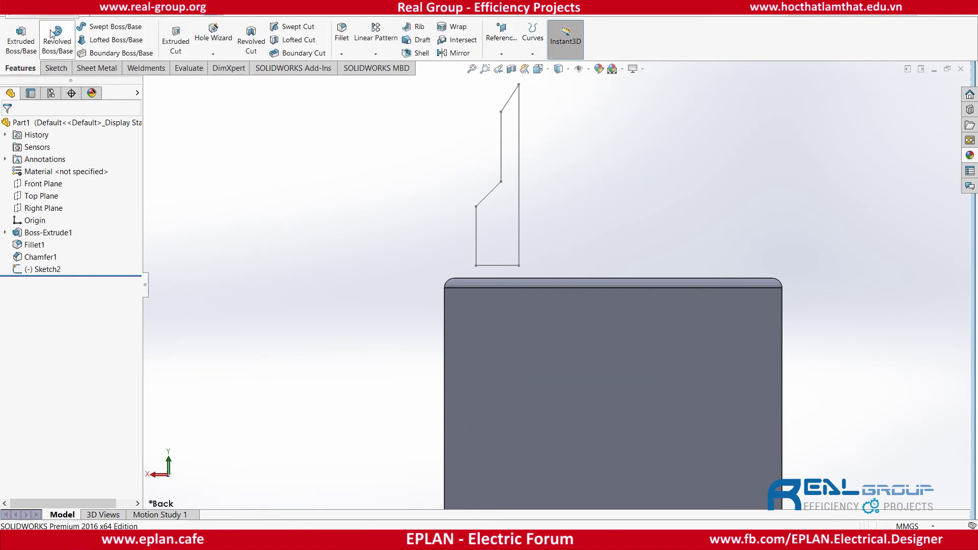
# Revolve Sketch2 a full 360° about Line5 to form the stepped pointed pin.
pyautogui.click(58, 36)
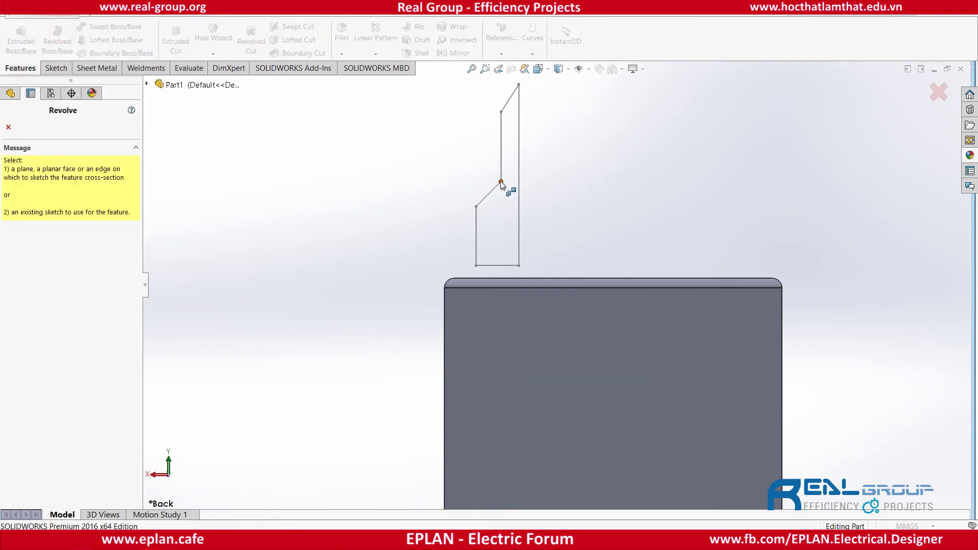
pyautogui.click(519, 172)
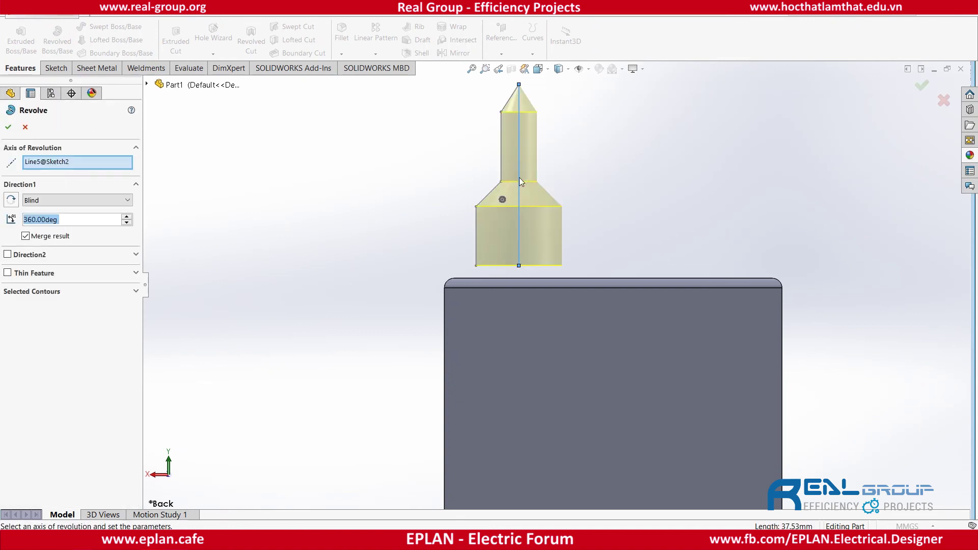
pyautogui.moveTo(626, 200)
pyautogui.mouseDown(button='middle')
pyautogui.moveTo(619, 155)
pyautogui.moveTo(637, 245)
pyautogui.moveTo(544, 310)
pyautogui.moveTo(524, 282)
pyautogui.moveTo(546, 218)
pyautogui.moveTo(239, 238)
pyautogui.mouseUp(button='middle')
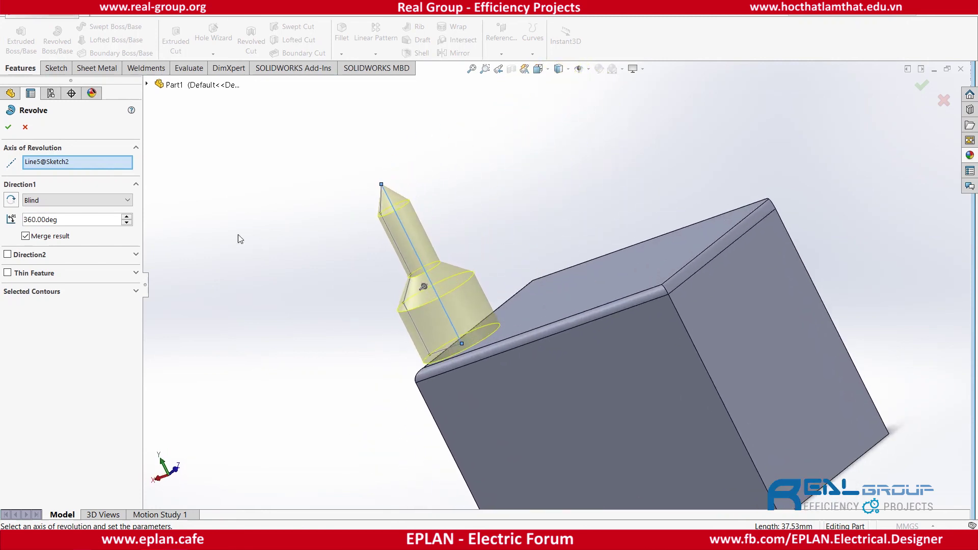
pyautogui.click(8, 128)
pyautogui.moveTo(536, 218)
pyautogui.mouseDown(button='middle')
pyautogui.moveTo(601, 215)
pyautogui.moveTo(558, 201)
pyautogui.moveTo(524, 133)
pyautogui.moveTo(550, 176)
pyautogui.mouseUp(button='middle')
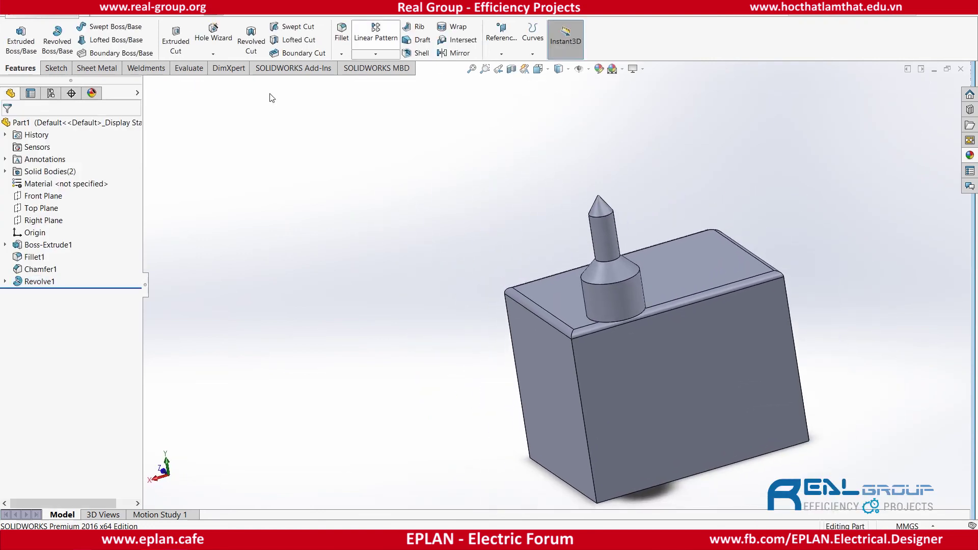
# Switch to the Front view of the block and pin.
pyautogui.click(537, 68)
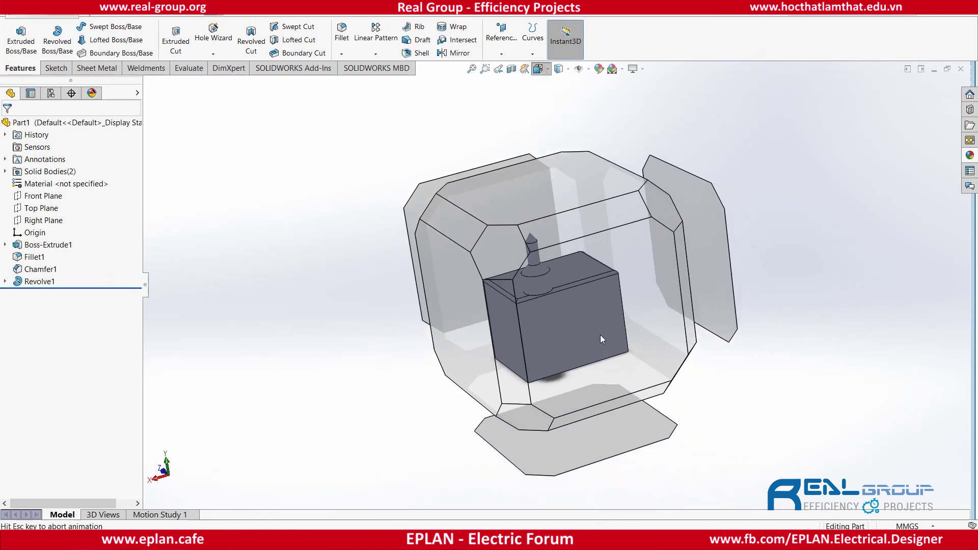
pyautogui.click(600, 334)
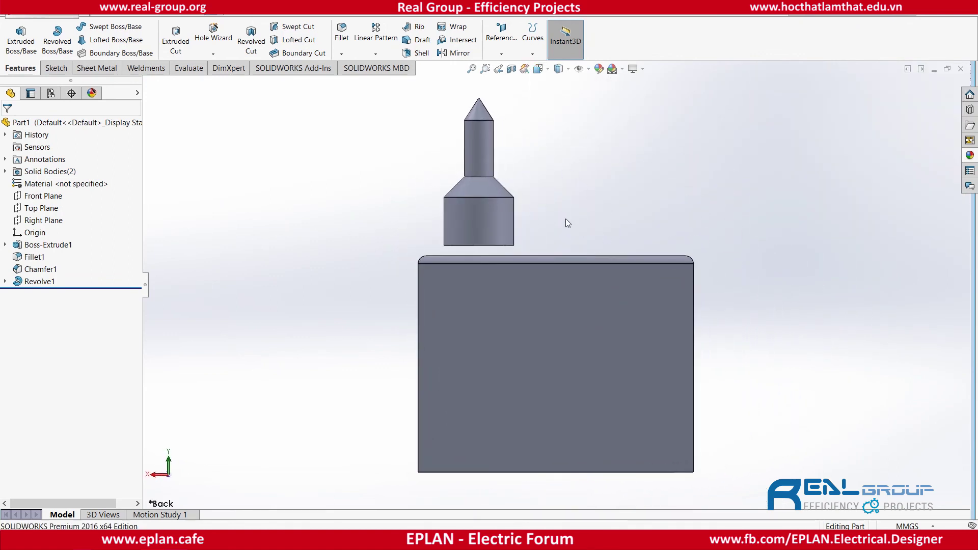